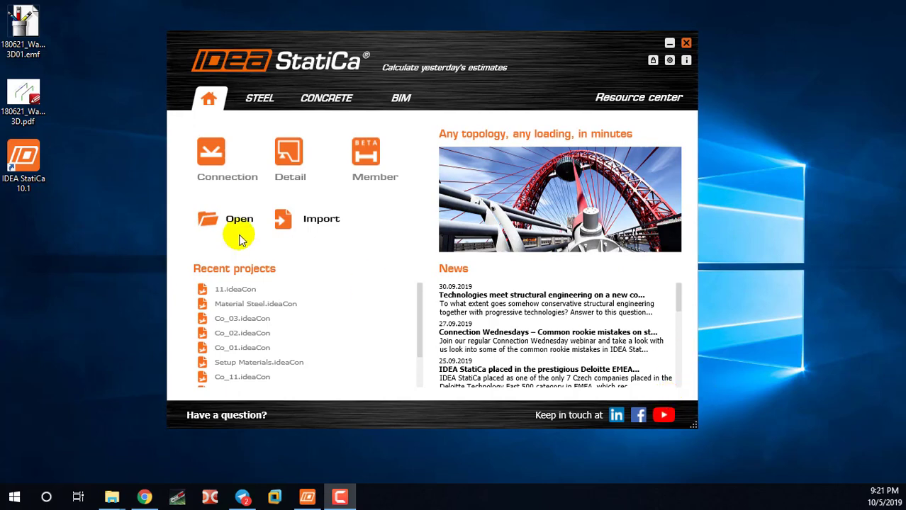
# Start the Connection application from the IDEA StatiCa launcher's Connection tile.
pyautogui.click(215, 163)
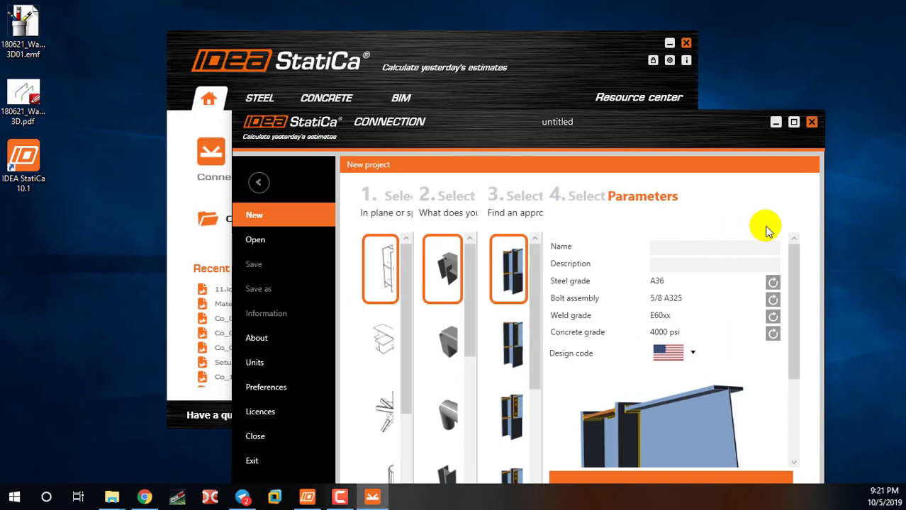
# Maximize the Connection window and bring up the steel grade Material list.
pyautogui.click(799, 126)
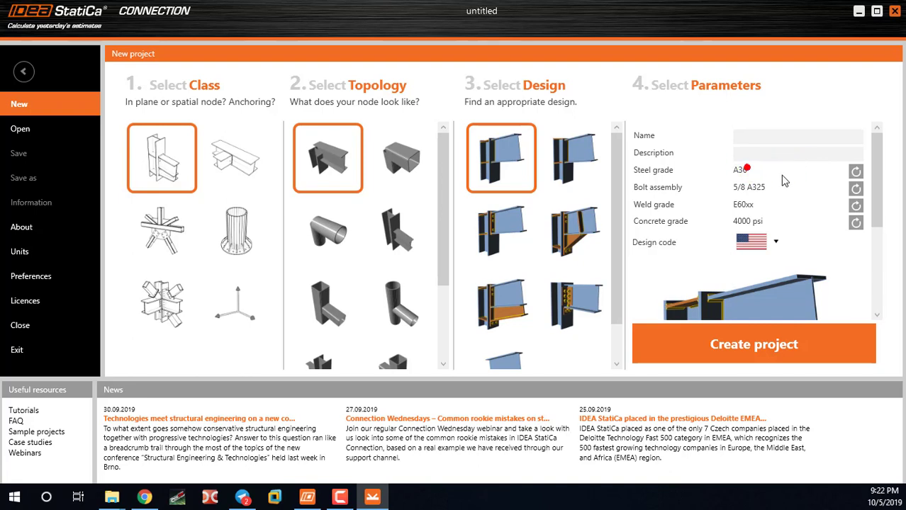
pyautogui.click(854, 172)
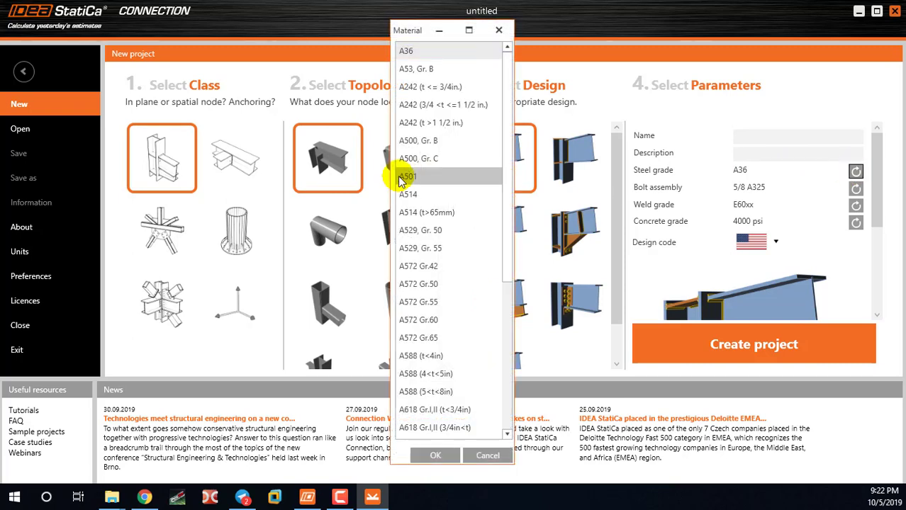
pyautogui.click(419, 141)
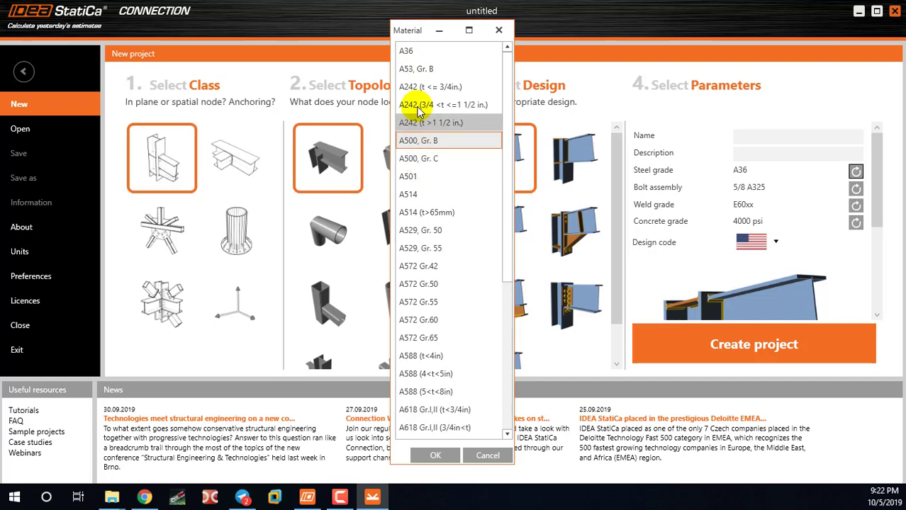
pyautogui.click(465, 52)
pyautogui.click(447, 457)
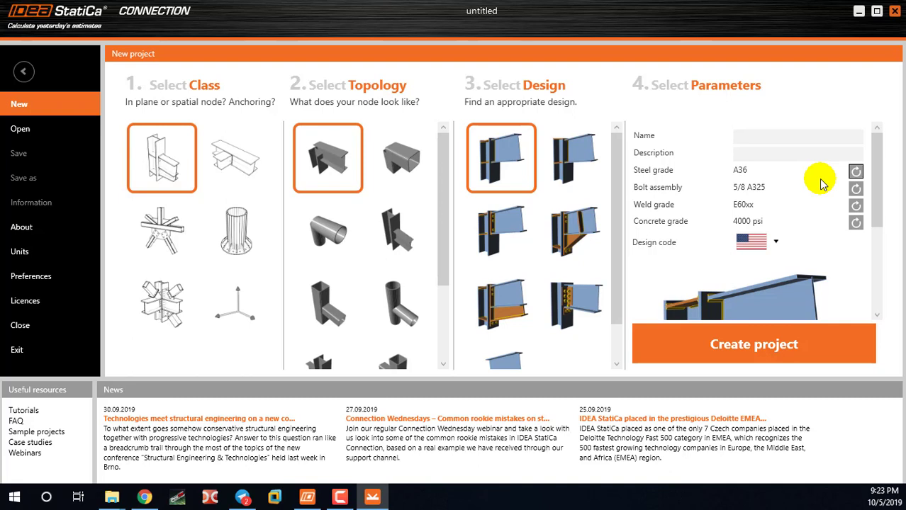
pyautogui.click(856, 189)
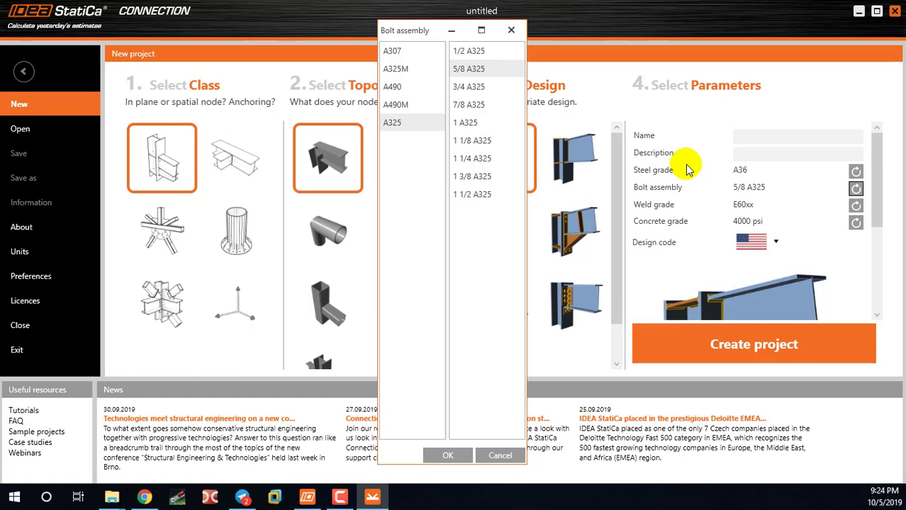
# Browse the A325, A307 and A490 bolt sizes and choose the 1/2 A490 bolt assembly.
pyautogui.click(423, 123)
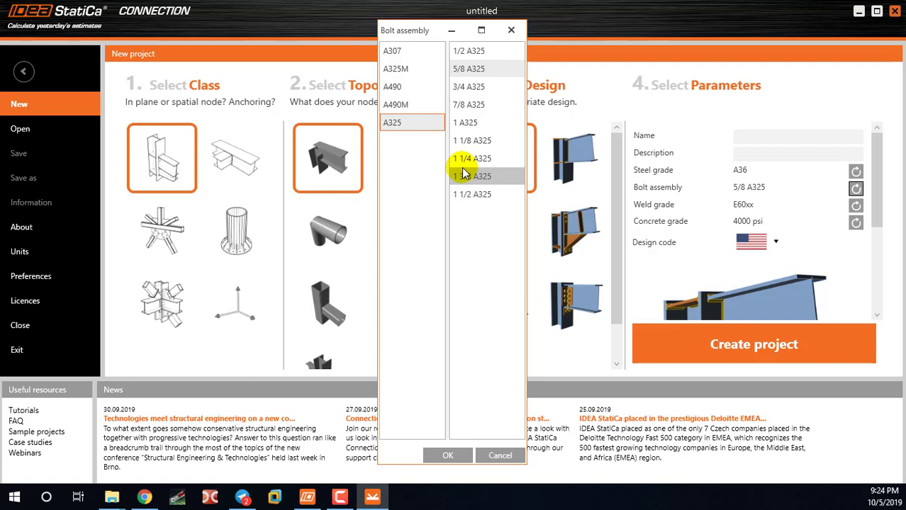
pyautogui.click(399, 51)
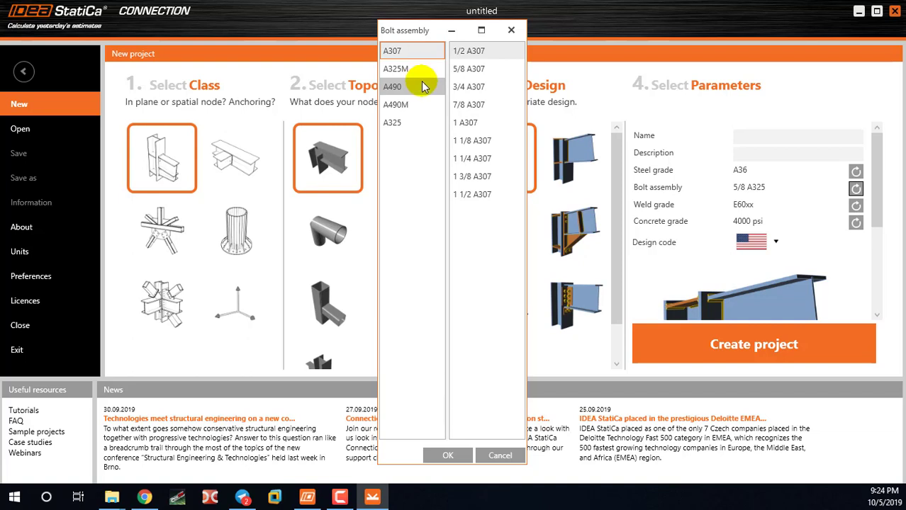
pyautogui.click(423, 86)
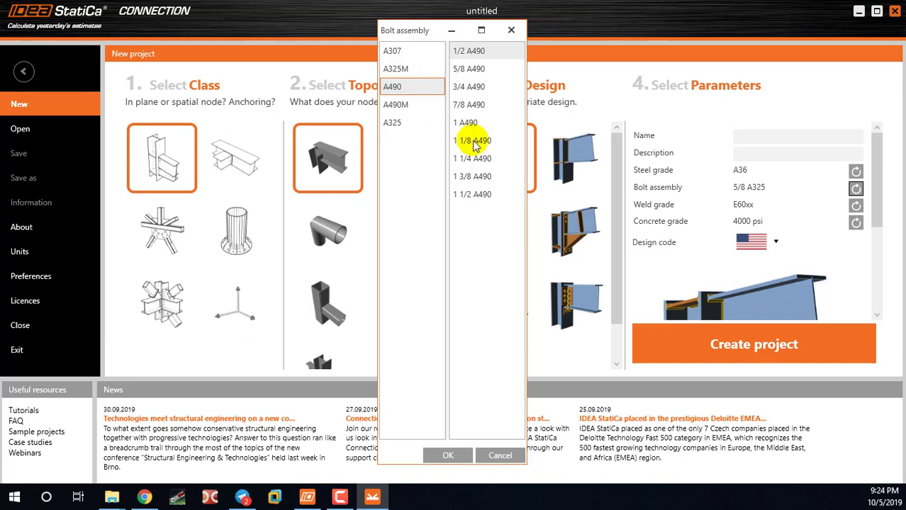
pyautogui.click(462, 453)
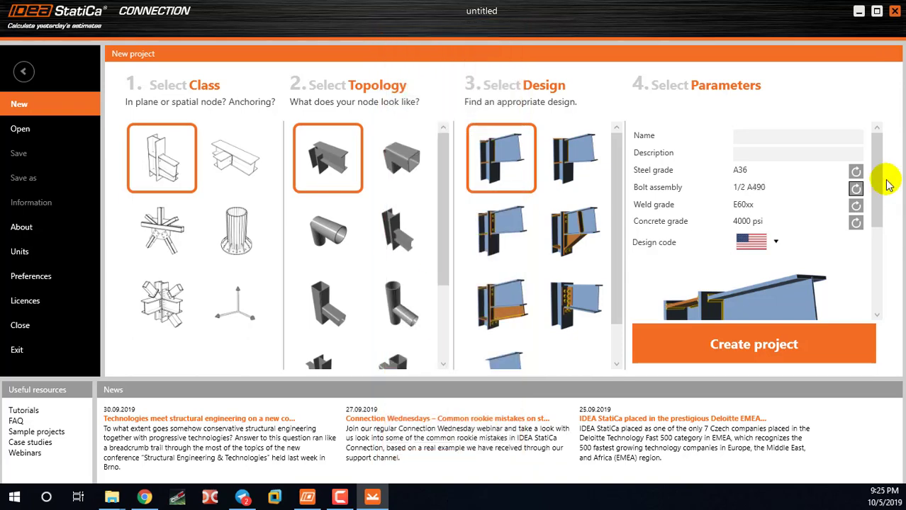
# Keep weld grade E60xx, pick the second-row connection design and create the project.
pyautogui.click(855, 205)
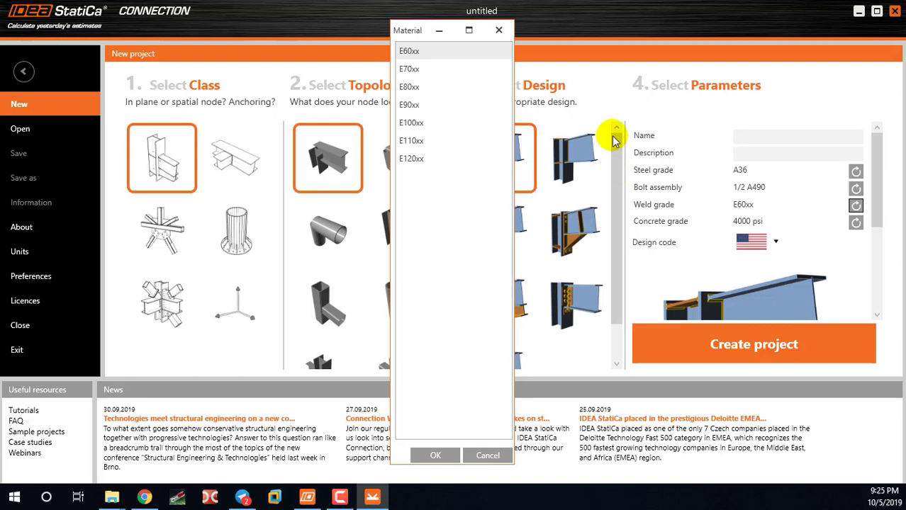
pyautogui.click(498, 30)
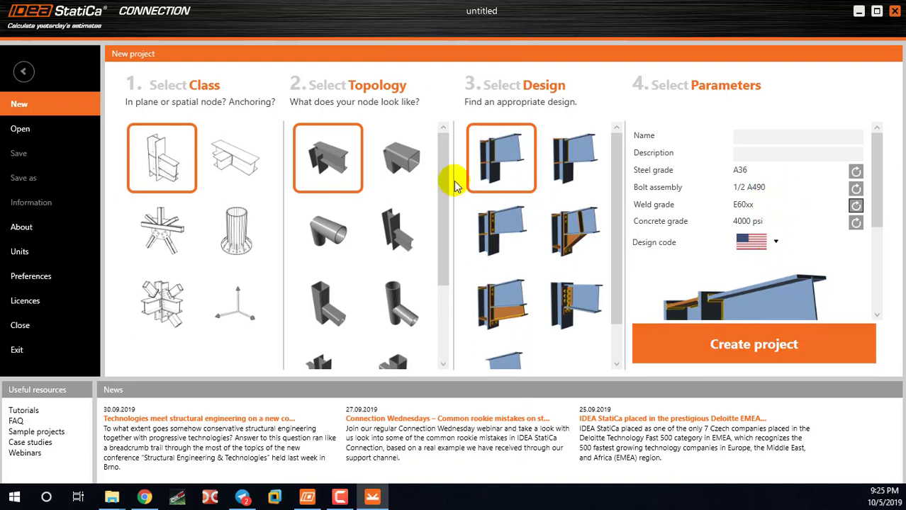
pyautogui.click(514, 259)
pyautogui.scroll(-2, 718, 259)
pyautogui.scroll(-1, 718, 259)
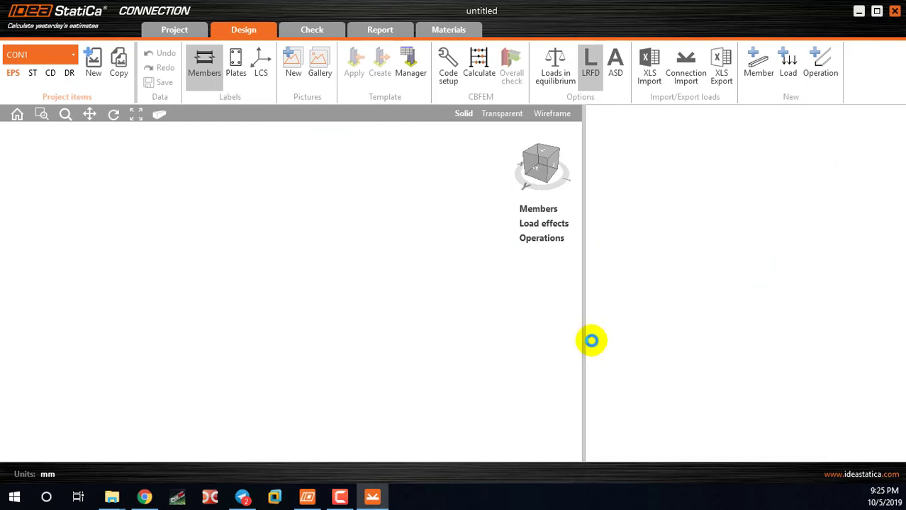
# Show the A36 steel properties in the Materials tab and preview the steel library.
pyautogui.click(457, 29)
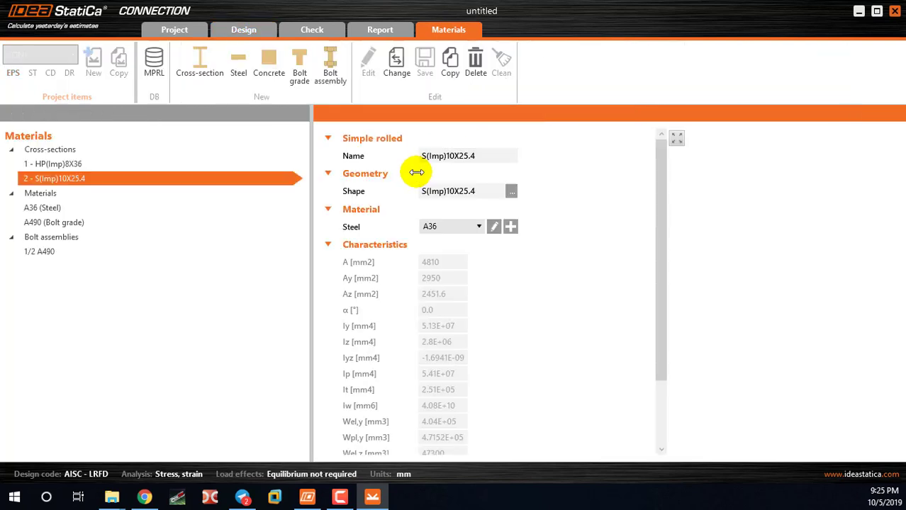
pyautogui.click(70, 207)
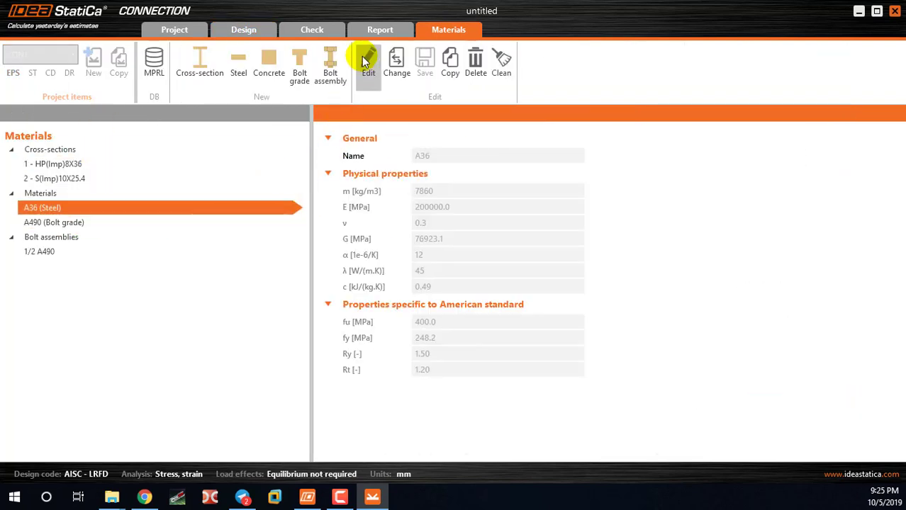
pyautogui.click(238, 64)
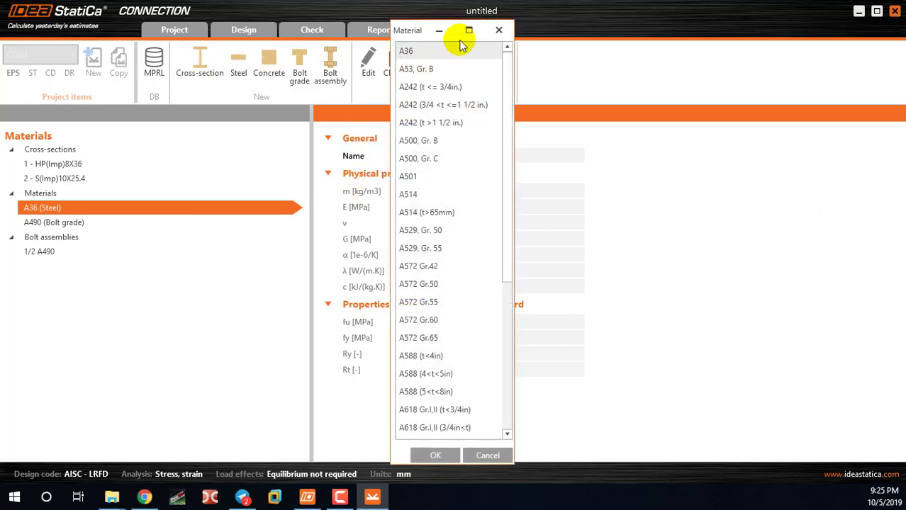
pyautogui.click(496, 30)
# Preview the bolt grade library and the A490 bolt assembly library, closing each.
pyautogui.click(300, 64)
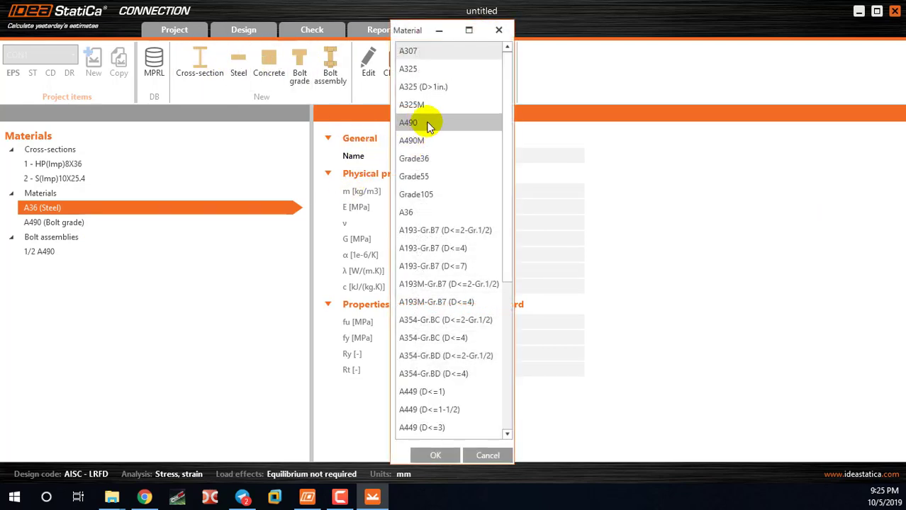
pyautogui.scroll(-7, 453, 99)
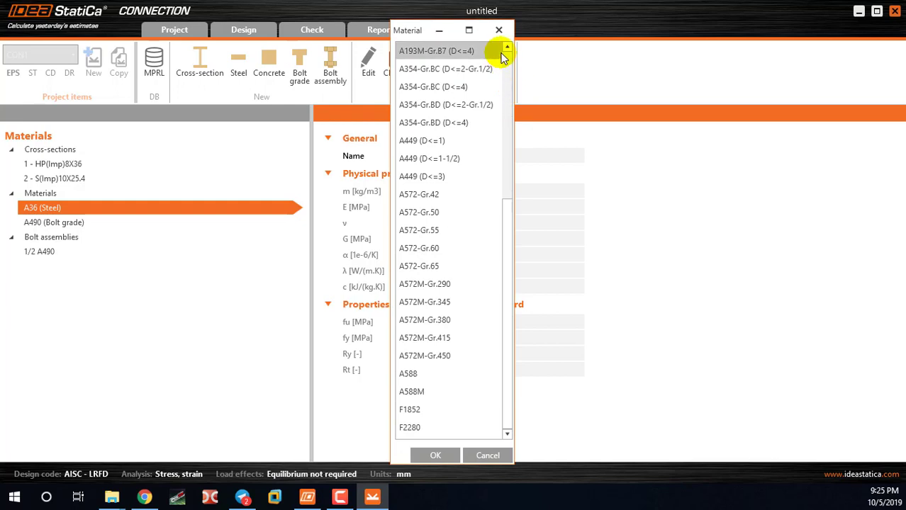
pyautogui.click(498, 30)
pyautogui.click(330, 63)
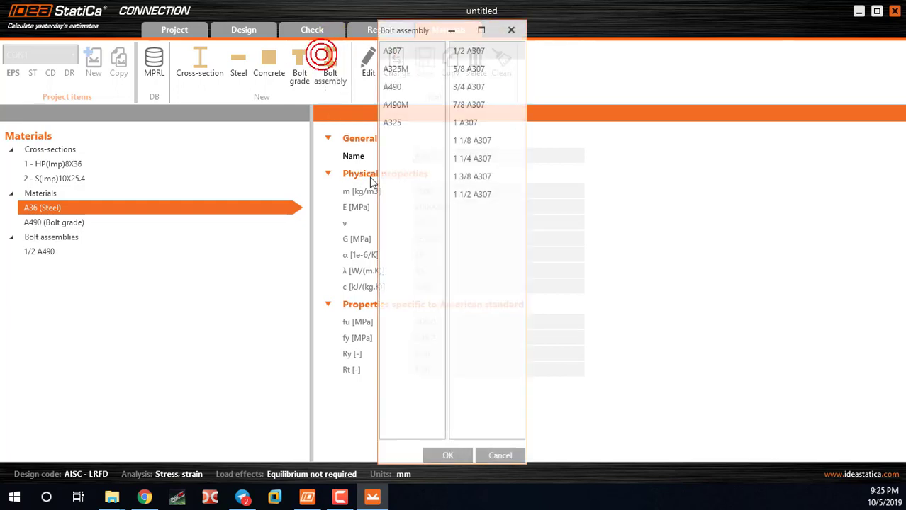
pyautogui.click(397, 87)
pyautogui.click(500, 37)
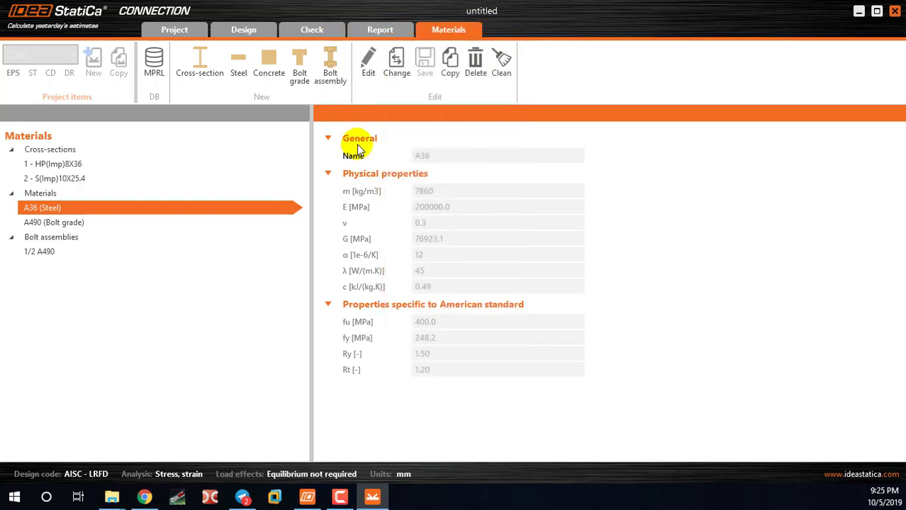
# Open the MPRL Editor from the ribbon, reposition it, and begin a CSV import.
pyautogui.click(155, 60)
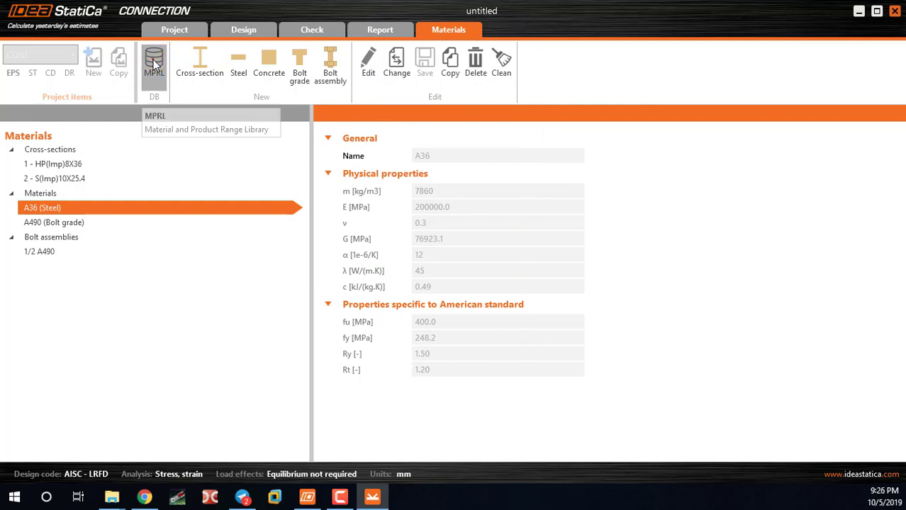
pyautogui.moveTo(220, 105); pyautogui.dragTo(174, 81)
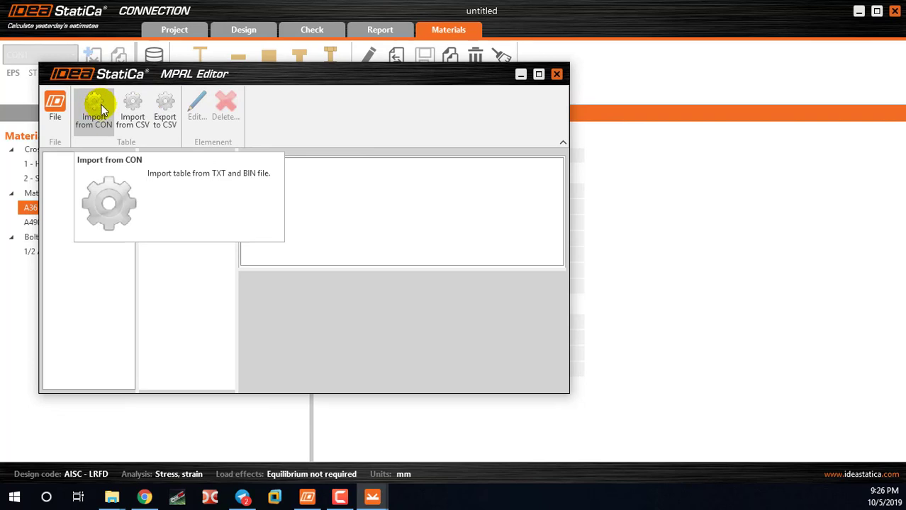
pyautogui.click(139, 104)
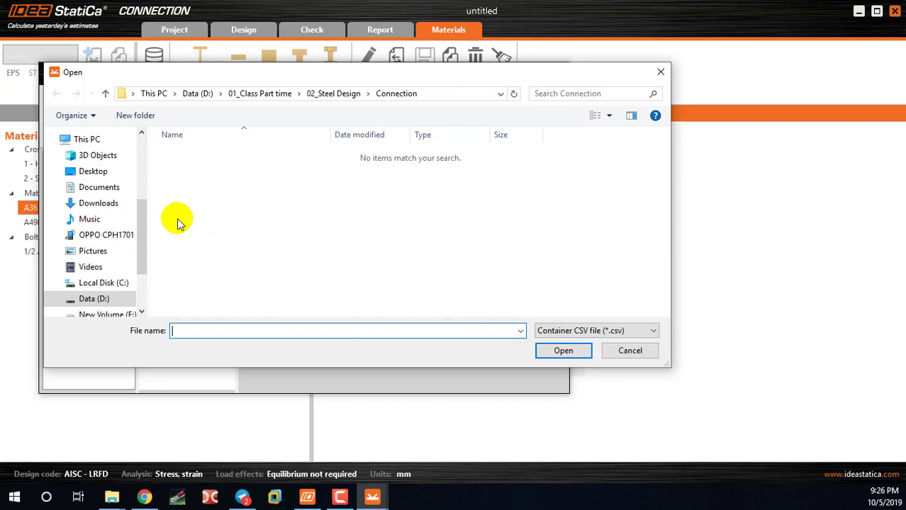
# Import Steel_Khmer.csv from the Desktop's Khmer Library folder into MPRL.
pyautogui.click(106, 173)
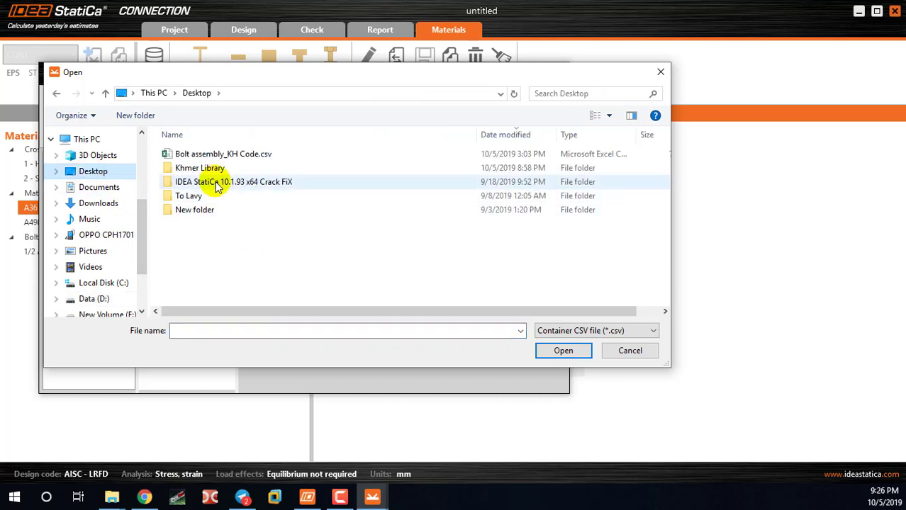
pyautogui.doubleClick(215, 169)
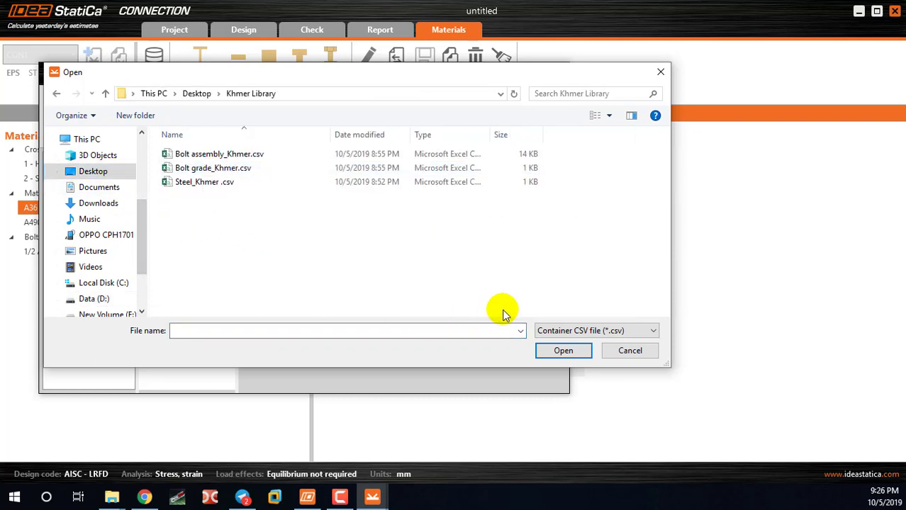
pyautogui.click(206, 183)
pyautogui.click(560, 351)
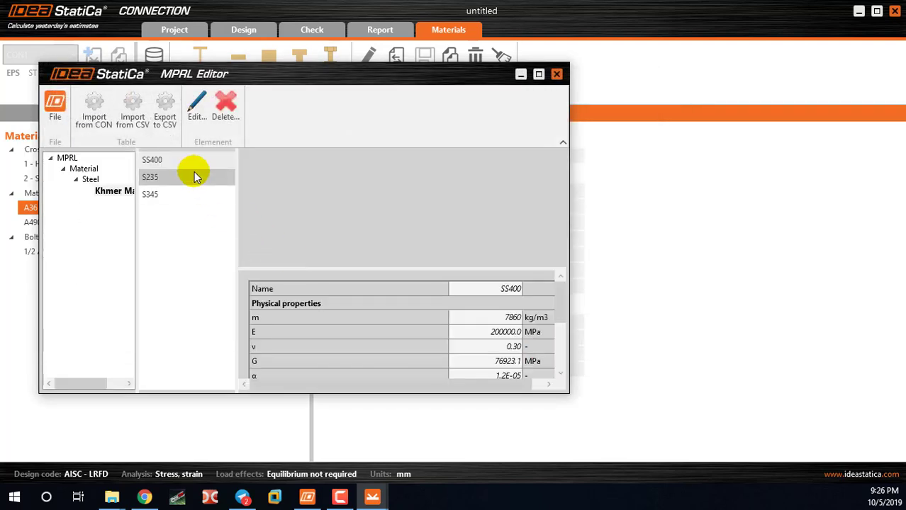
# Review the SS400, S235 and S345 steel properties with the property grid enlarged.
pyautogui.click(171, 161)
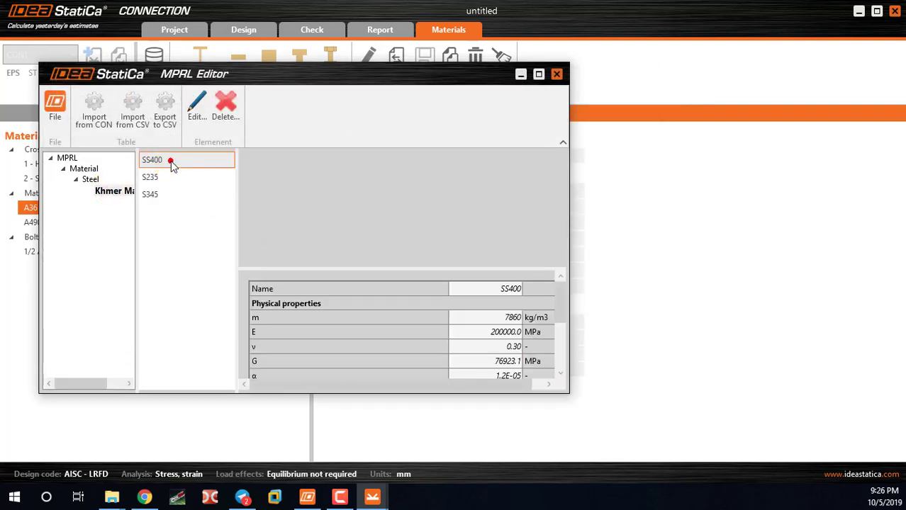
pyautogui.click(167, 179)
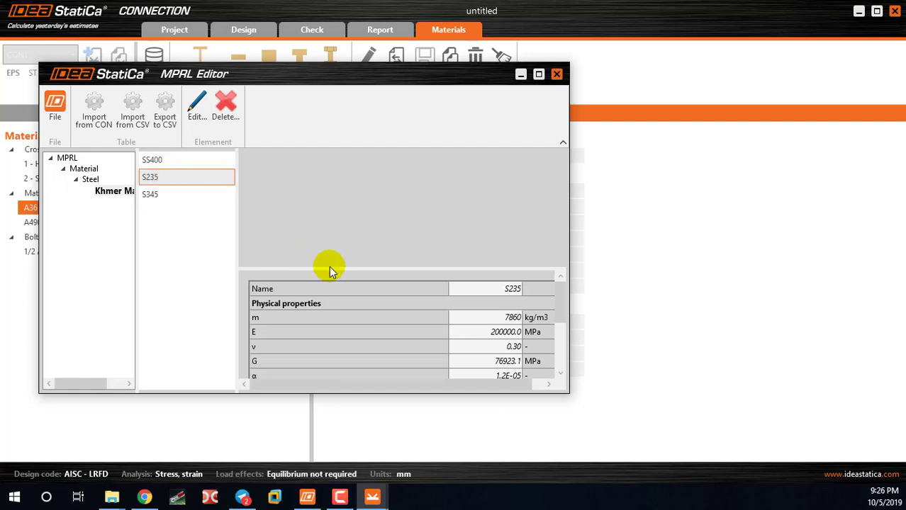
pyautogui.moveTo(334, 270); pyautogui.dragTo(314, 151)
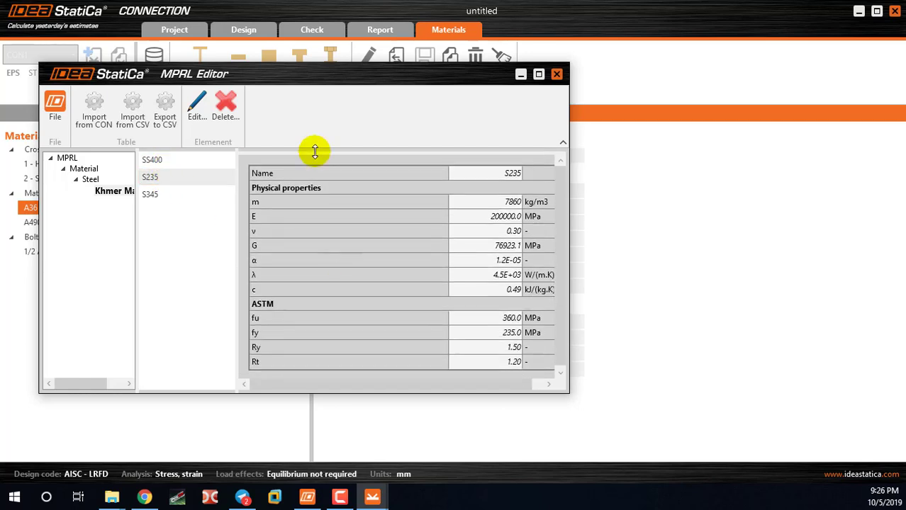
pyautogui.click(162, 192)
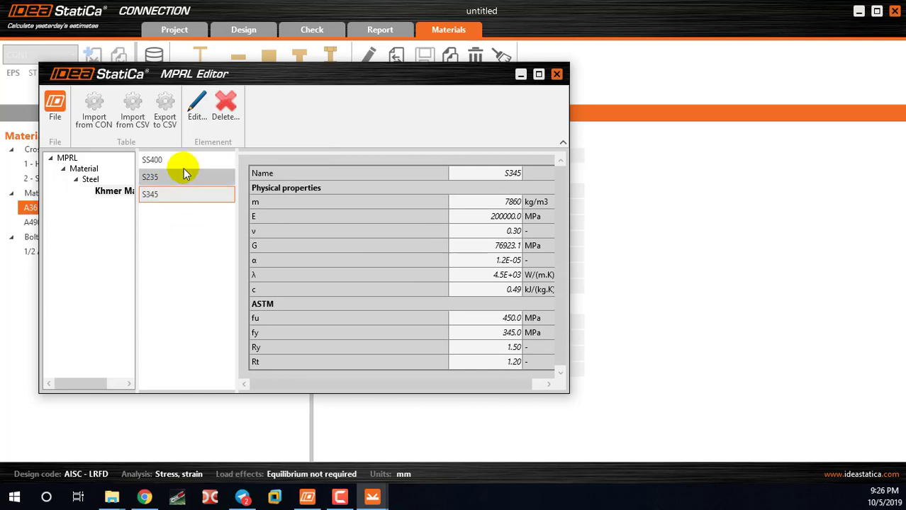
pyautogui.click(134, 119)
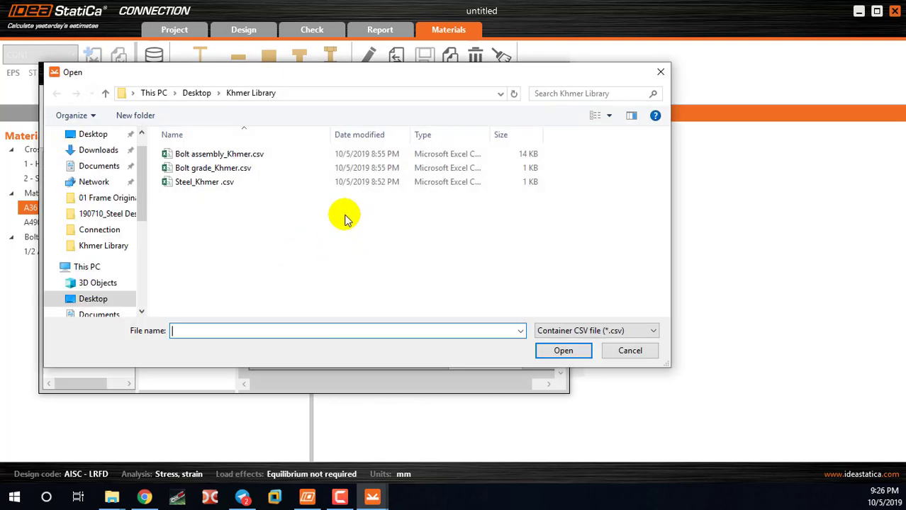
# Import Bolt grade_Khmer.csv into MPRL and show the Khmer bolt grade library.
pyautogui.click(209, 168)
pyautogui.click(563, 351)
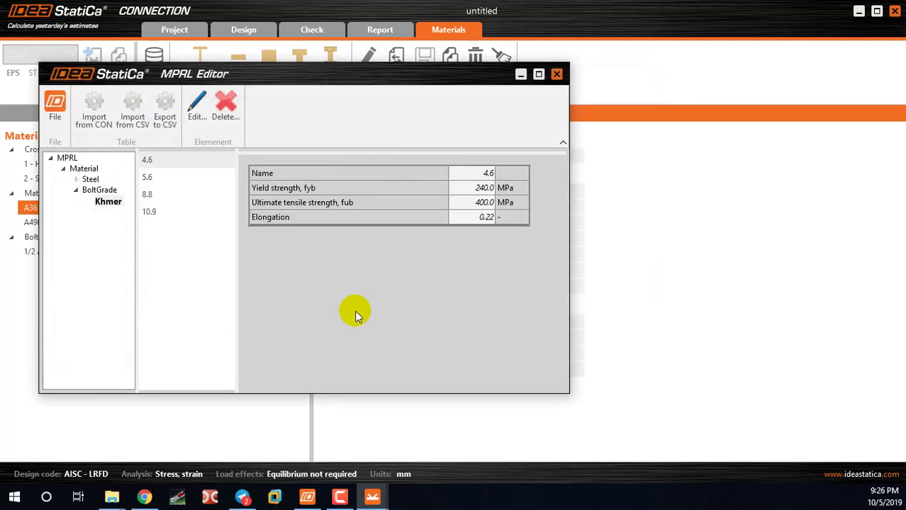
pyautogui.click(109, 203)
# Check fyb, fub and elongation for bolt grades 4.6, 5.6, 8.8 and 10.9.
pyautogui.click(163, 162)
pyautogui.click(162, 178)
pyautogui.click(165, 163)
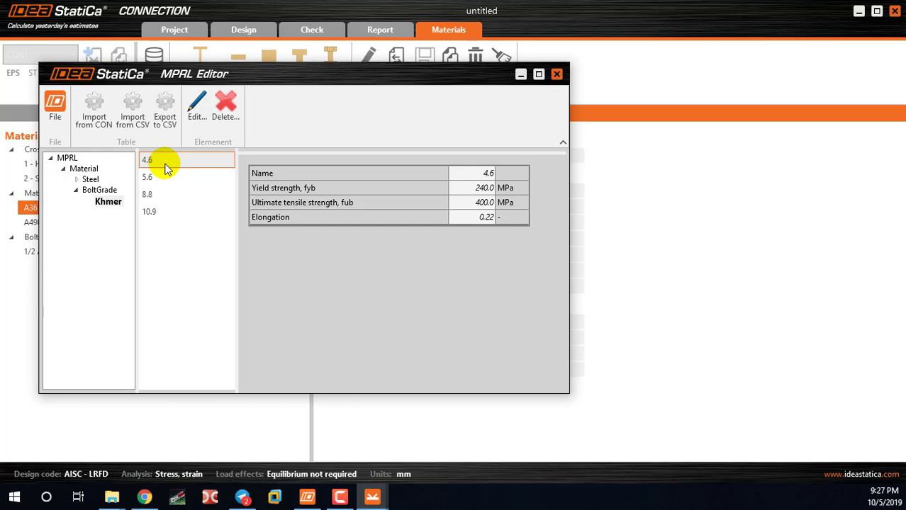
pyautogui.click(166, 175)
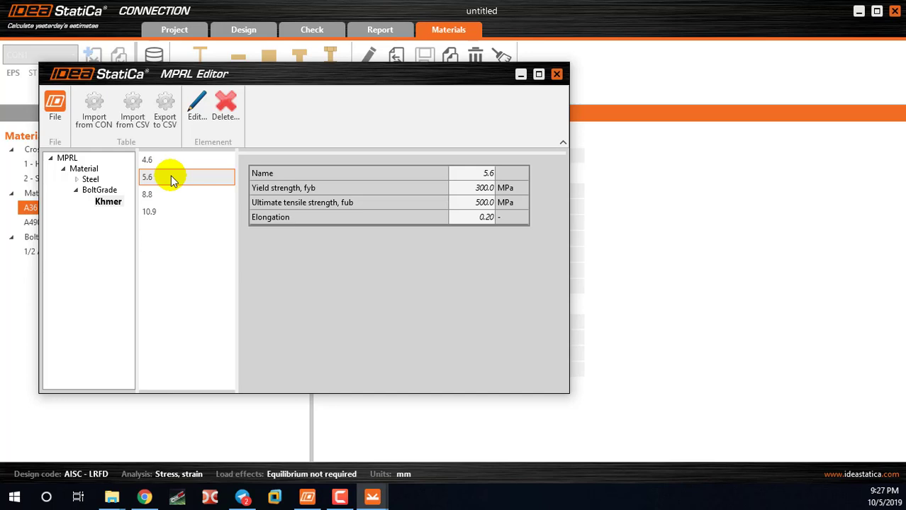
pyautogui.click(178, 193)
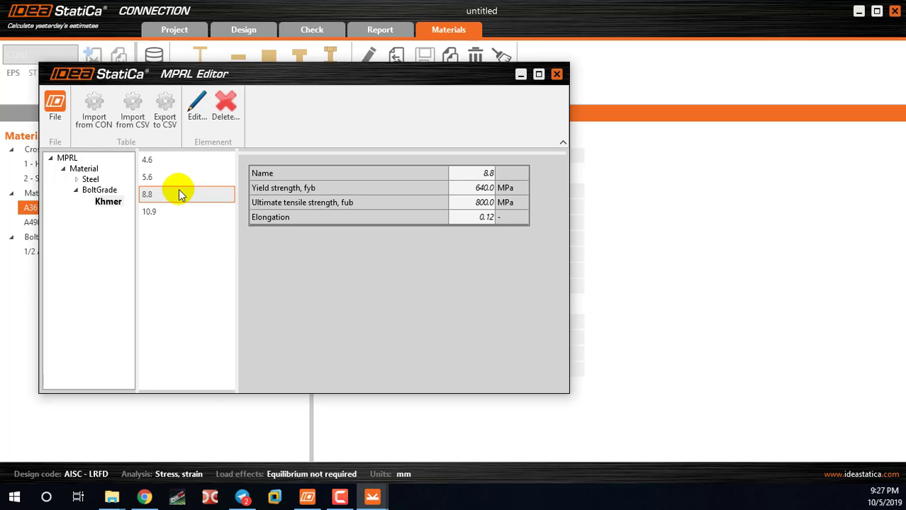
pyautogui.click(182, 212)
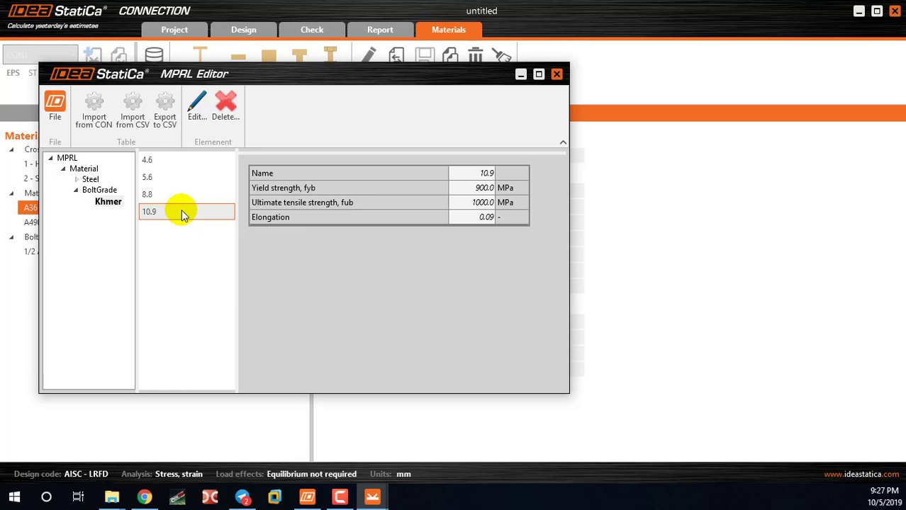
pyautogui.click(149, 162)
pyautogui.click(147, 193)
pyautogui.click(149, 210)
pyautogui.click(138, 114)
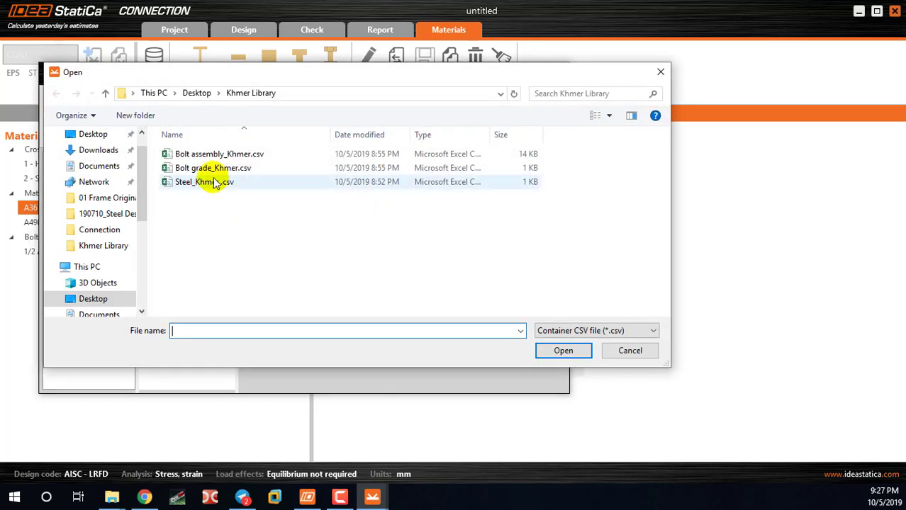
# Import Bolt assembly_Khmer.csv and check bolts M12-4.6 through M36-4.6.
pyautogui.click(202, 154)
pyautogui.click(563, 351)
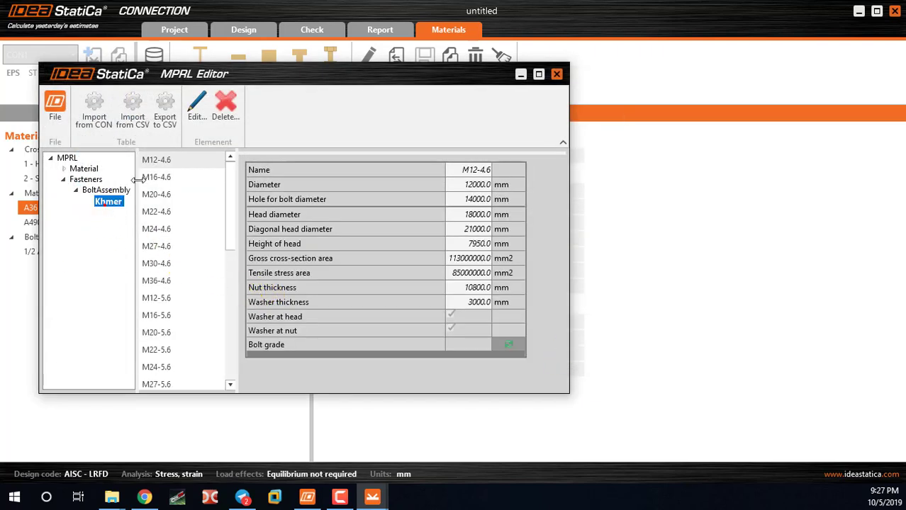
pyautogui.click(162, 178)
pyautogui.click(164, 194)
pyautogui.click(165, 211)
pyautogui.click(167, 229)
pyautogui.click(165, 246)
pyautogui.click(164, 262)
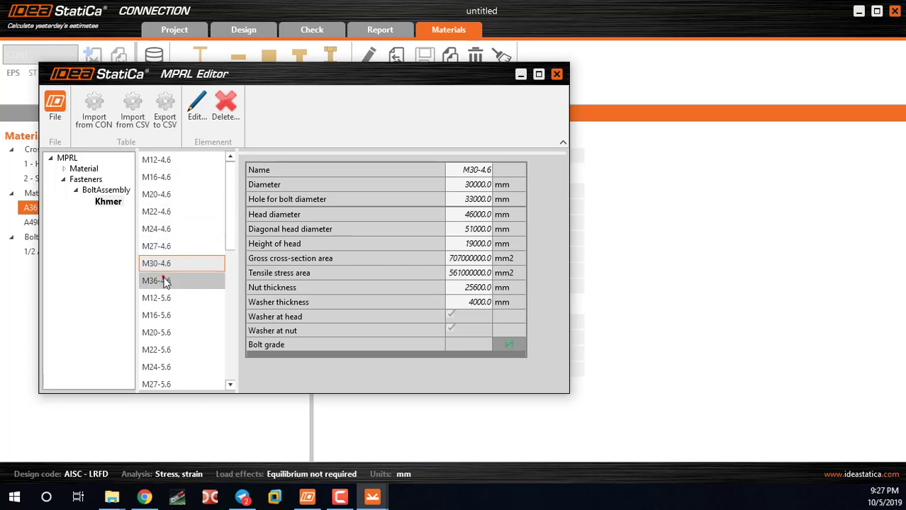
pyautogui.click(166, 280)
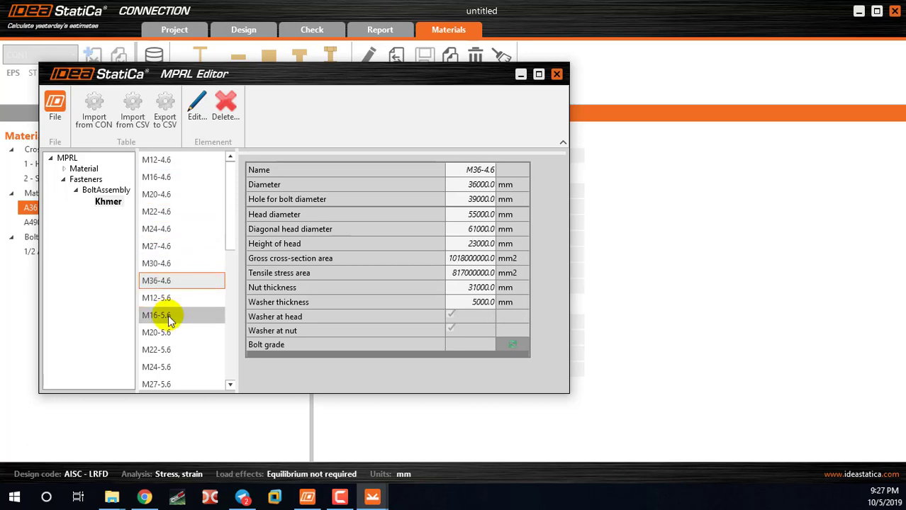
# Check the M16-4.6, M30-5.6 and M20-8.8 bolts, then close the MPRL Editor.
pyautogui.click(174, 180)
pyautogui.scroll(-4, 170, 213)
pyautogui.click(174, 196)
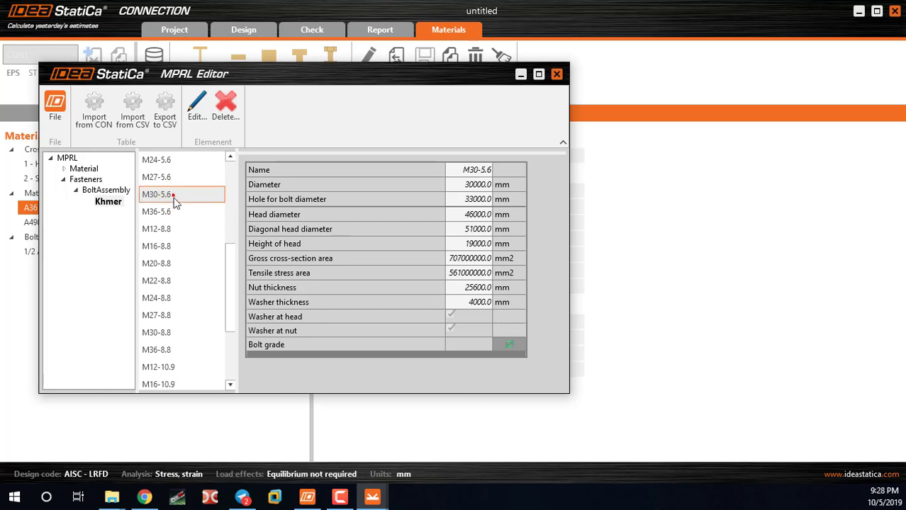
pyautogui.click(175, 263)
pyautogui.scroll(-2, 179, 315)
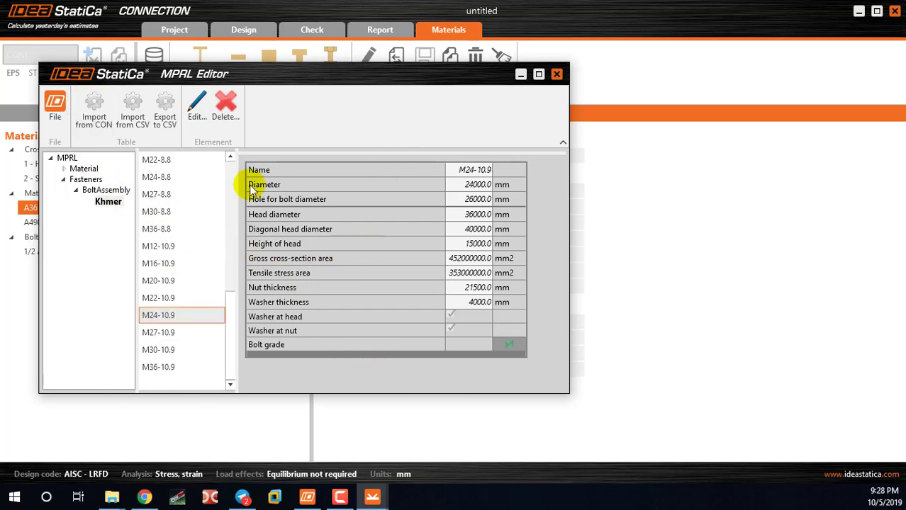
pyautogui.click(557, 74)
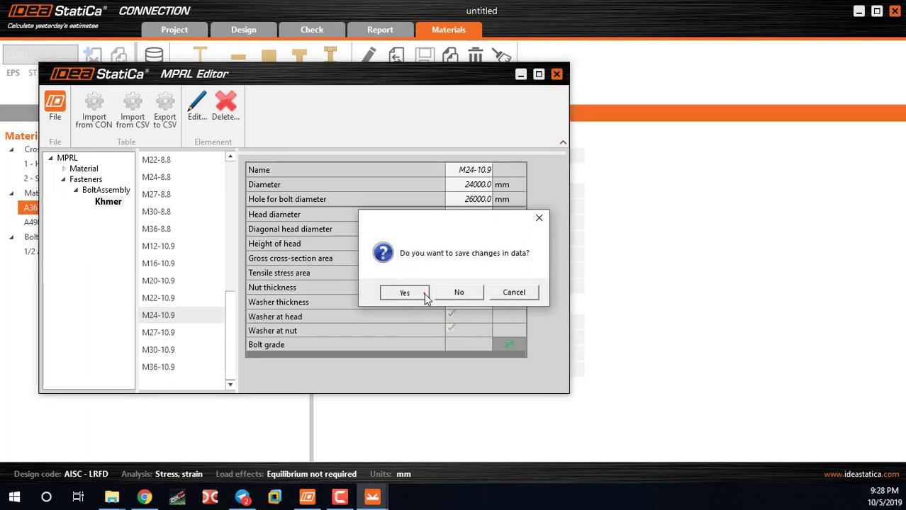
# Save the library changes and save the project over the existing 11.ideaCon.
pyautogui.click(425, 295)
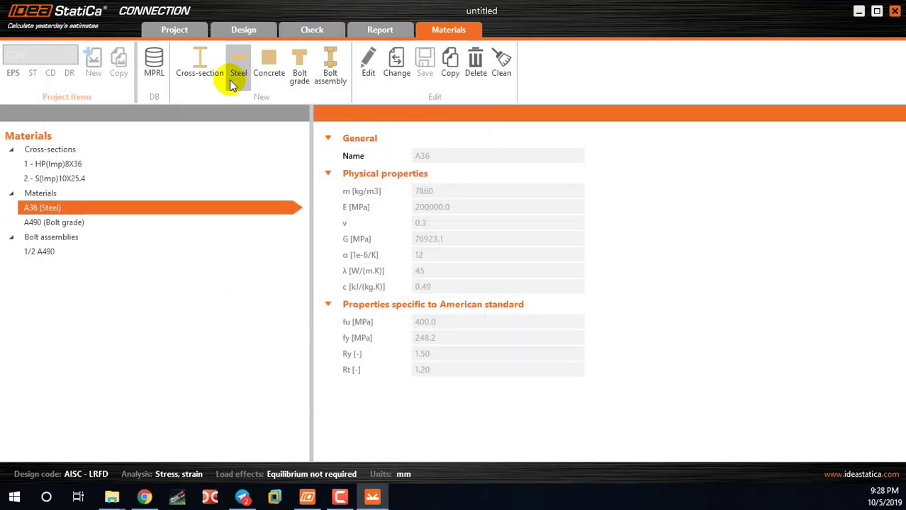
pyautogui.click(897, 13)
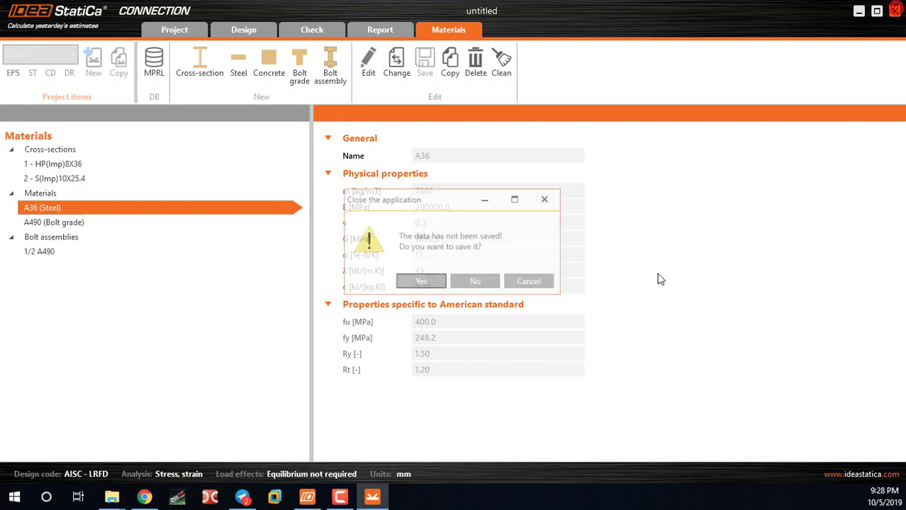
pyautogui.click(427, 281)
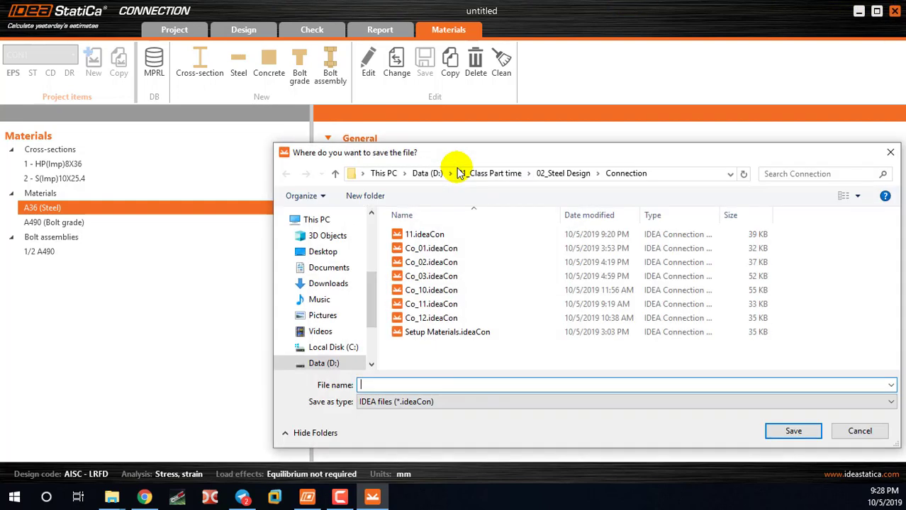
pyautogui.click(433, 234)
pyautogui.click(792, 432)
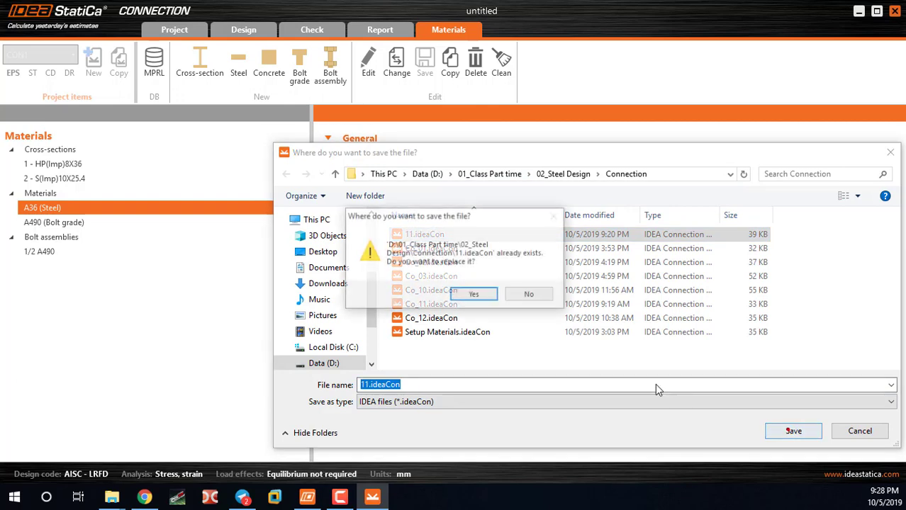
pyautogui.click(466, 296)
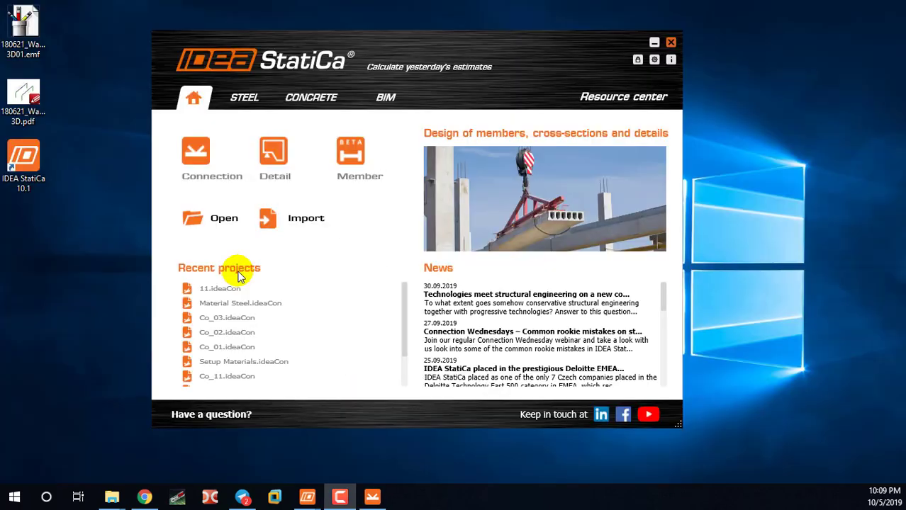
# Start a new Connection project, now defaulting to Khmer S235 steel and M16-5.6 bolts.
pyautogui.moveTo(374, 47); pyautogui.dragTo(349, 40)
pyautogui.click(183, 145)
pyautogui.click(284, 217)
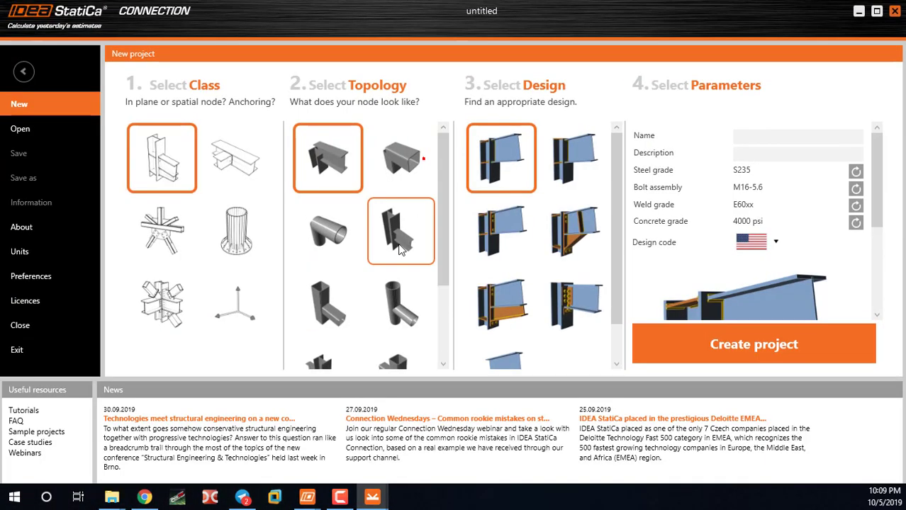
pyautogui.click(151, 84)
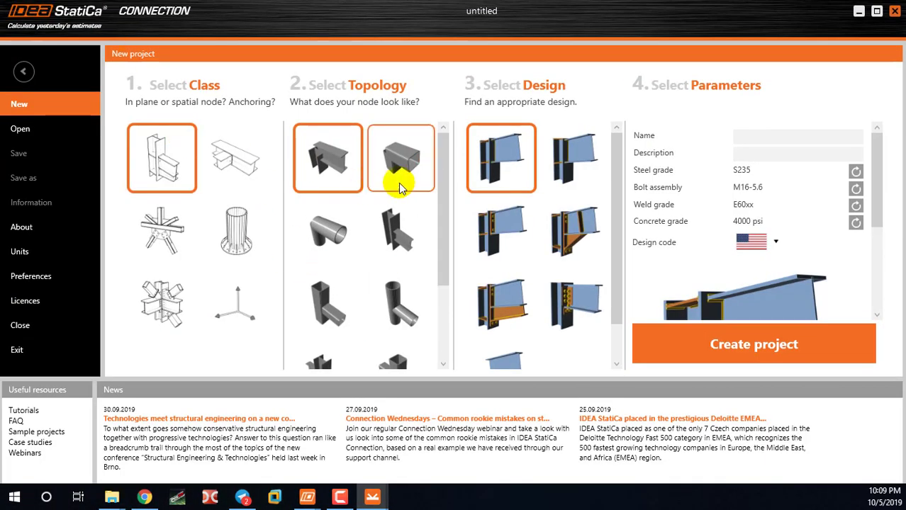
# Choose the second-row beam-to-column design and set its steel grade to Khmer SS400.
pyautogui.click(508, 228)
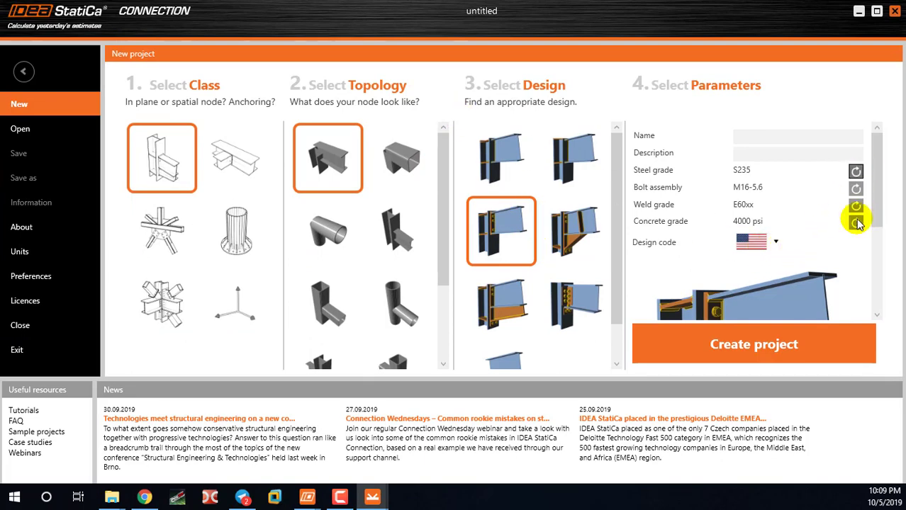
pyautogui.click(856, 171)
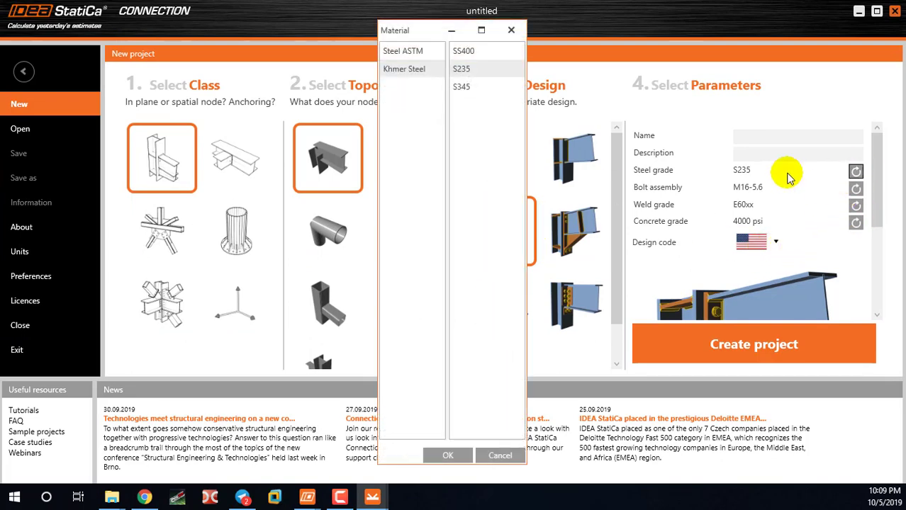
pyautogui.click(459, 53)
pyautogui.click(448, 455)
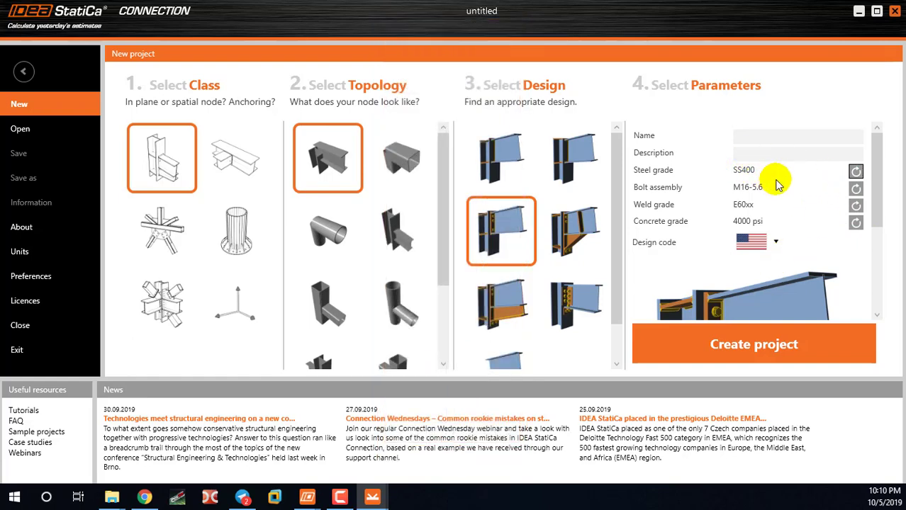
# Set the bolt assembly to KH Bolt Size M20-4.6.
pyautogui.click(855, 188)
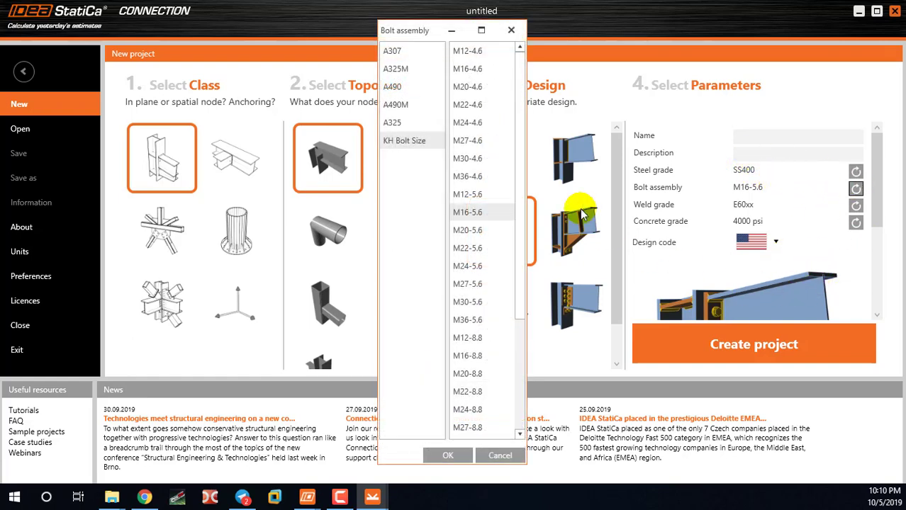
pyautogui.click(471, 86)
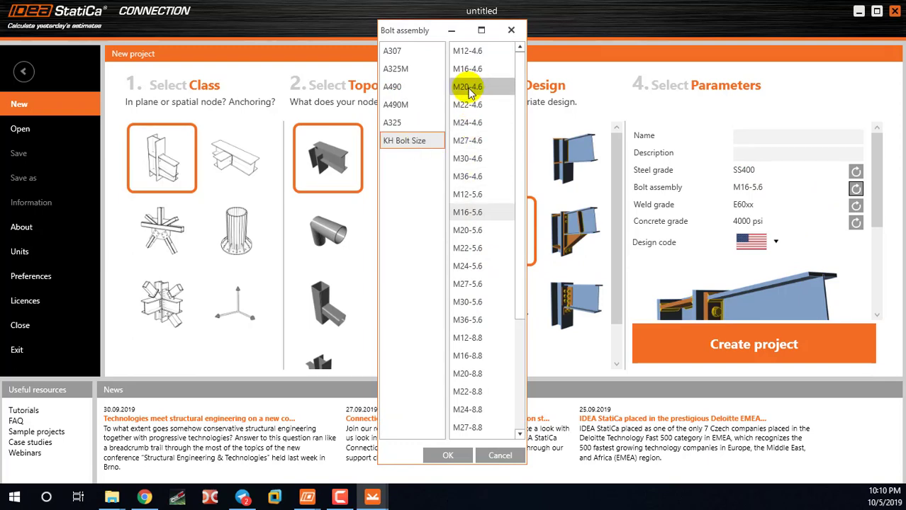
pyautogui.click(448, 455)
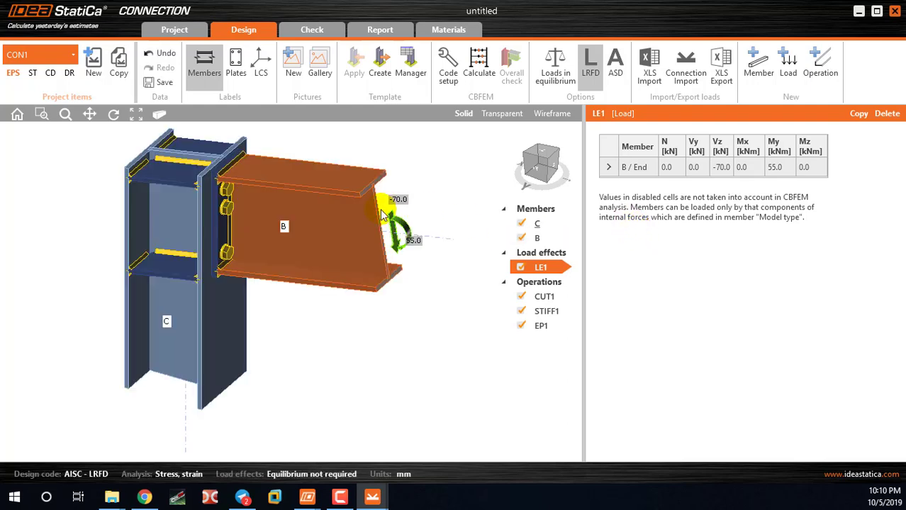
# Change column C's cross-section steel from SS400 to Khmer Steel S235.
pyautogui.scroll(5, 241, 253)
pyautogui.scroll(-3, 234, 252)
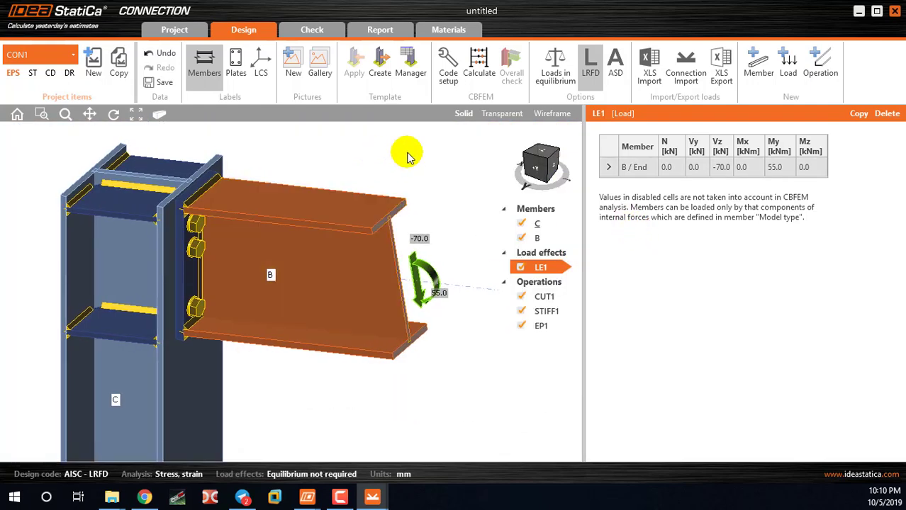
pyautogui.click(526, 225)
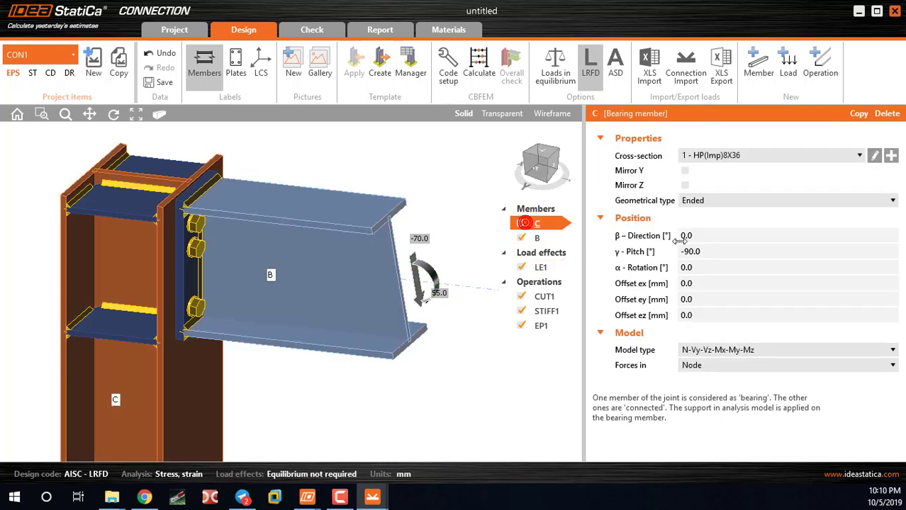
pyautogui.click(874, 155)
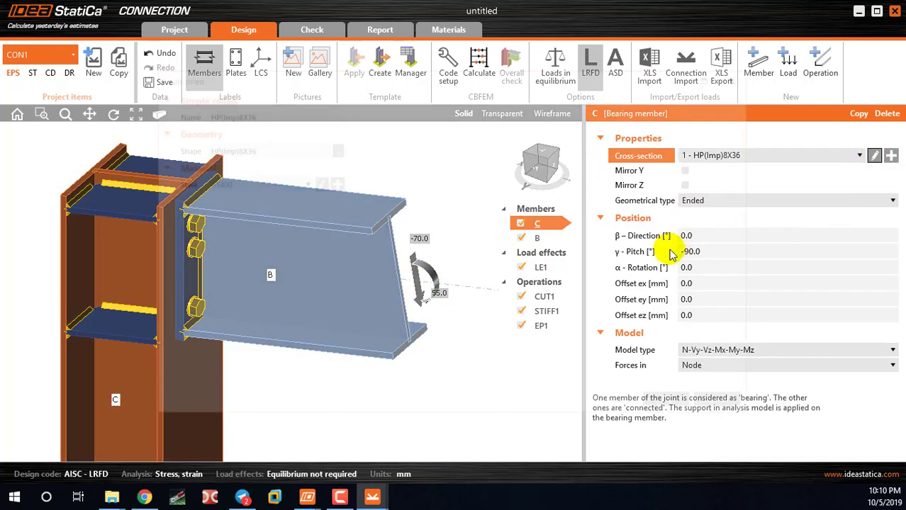
pyautogui.click(228, 182)
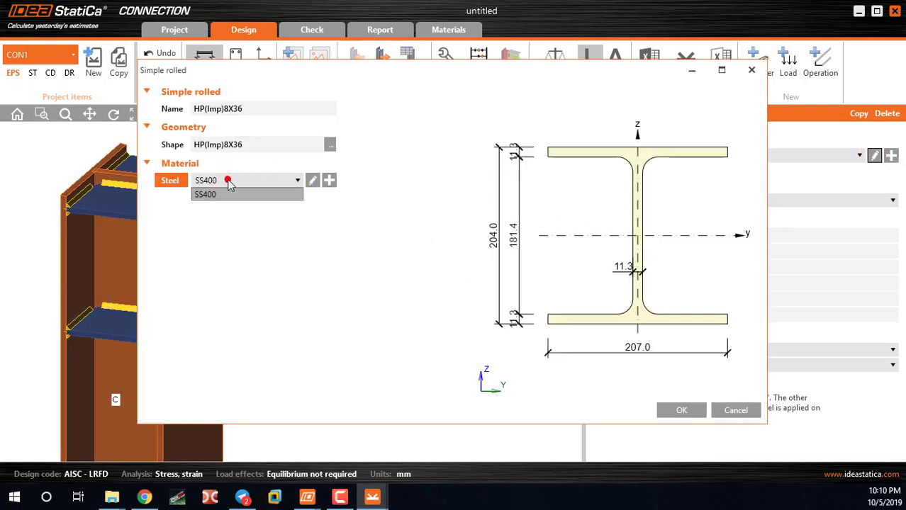
pyautogui.click(227, 180)
pyautogui.click(330, 181)
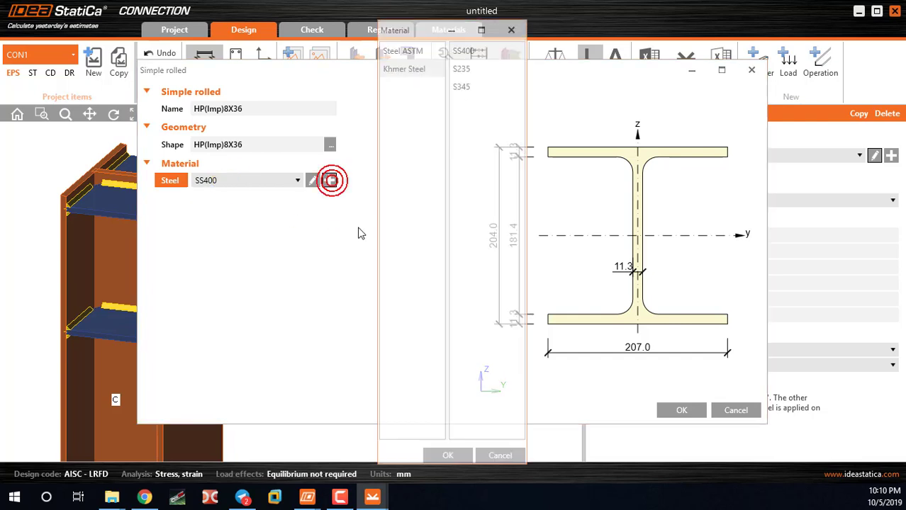
pyautogui.click(461, 69)
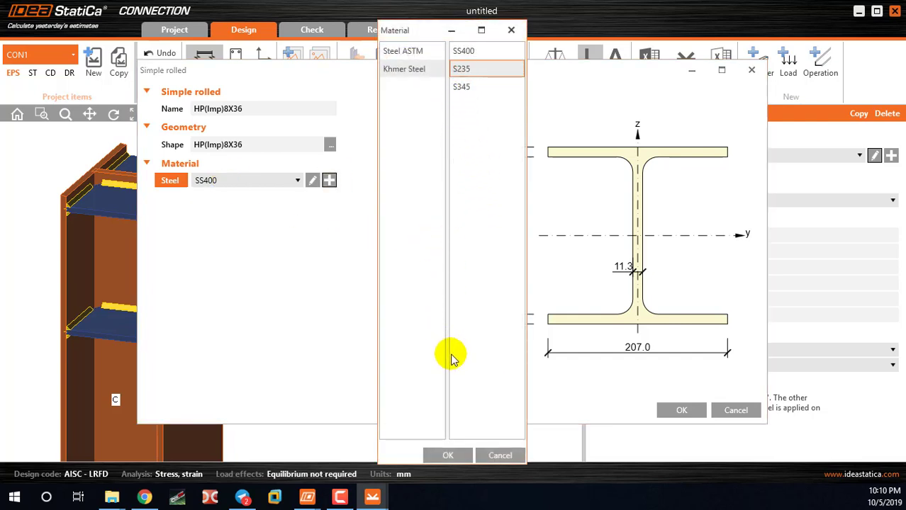
pyautogui.click(446, 452)
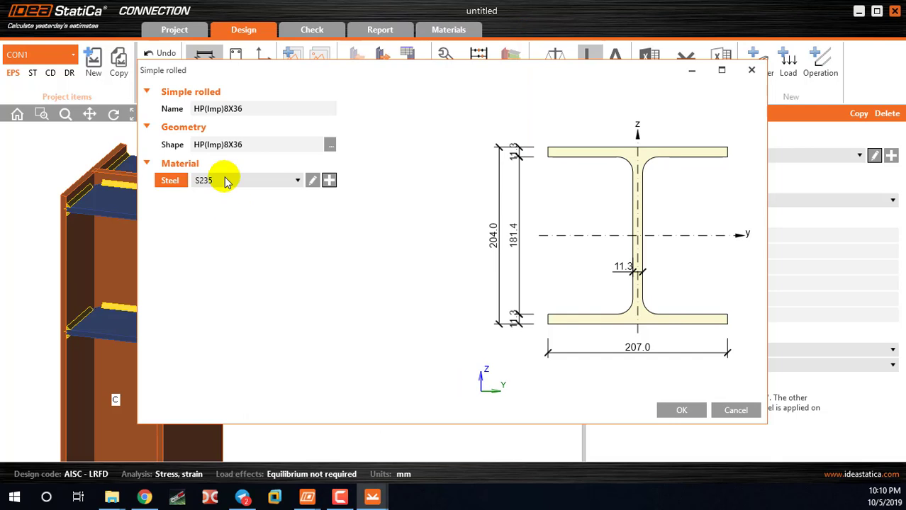
# Browse the HW (China) section sizes for column C's shape.
pyautogui.click(330, 144)
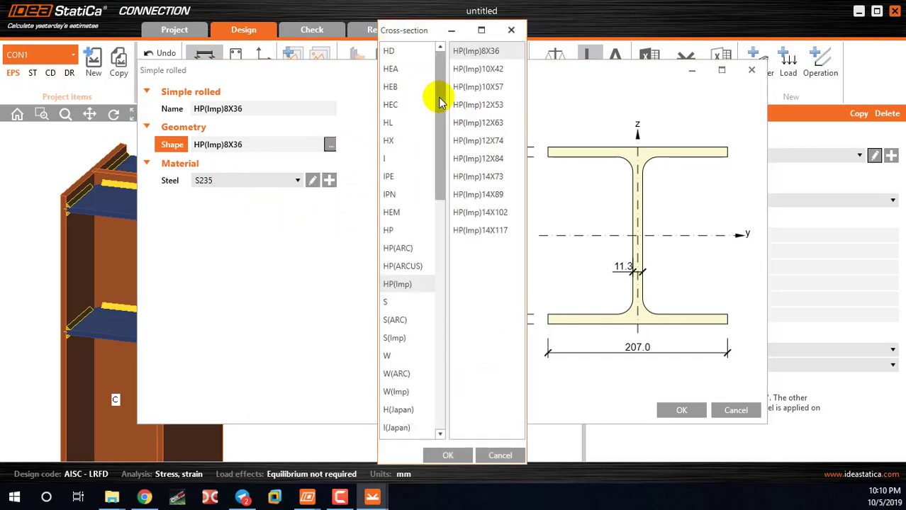
pyautogui.scroll(-15, 430, 92)
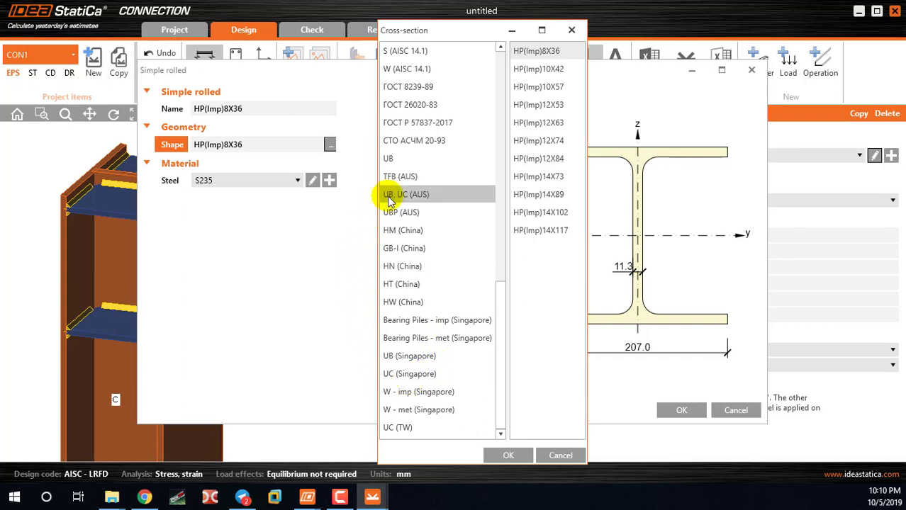
pyautogui.click(423, 305)
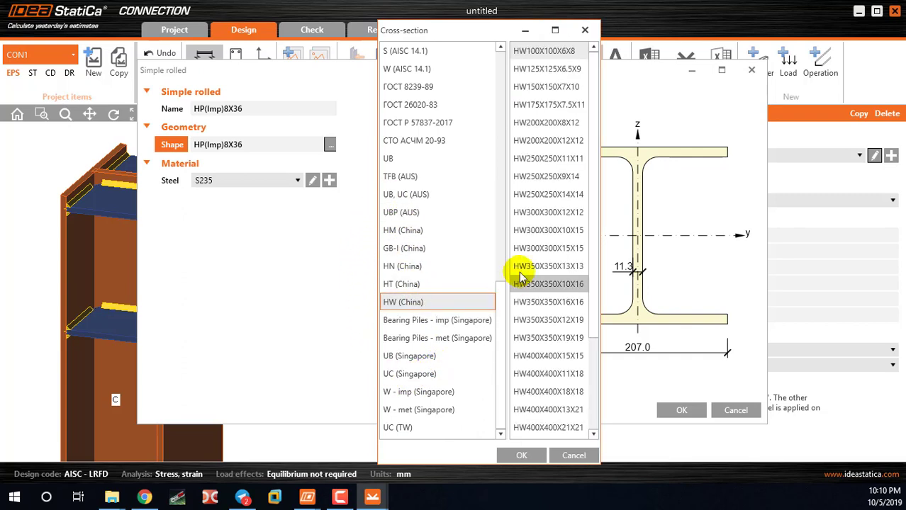